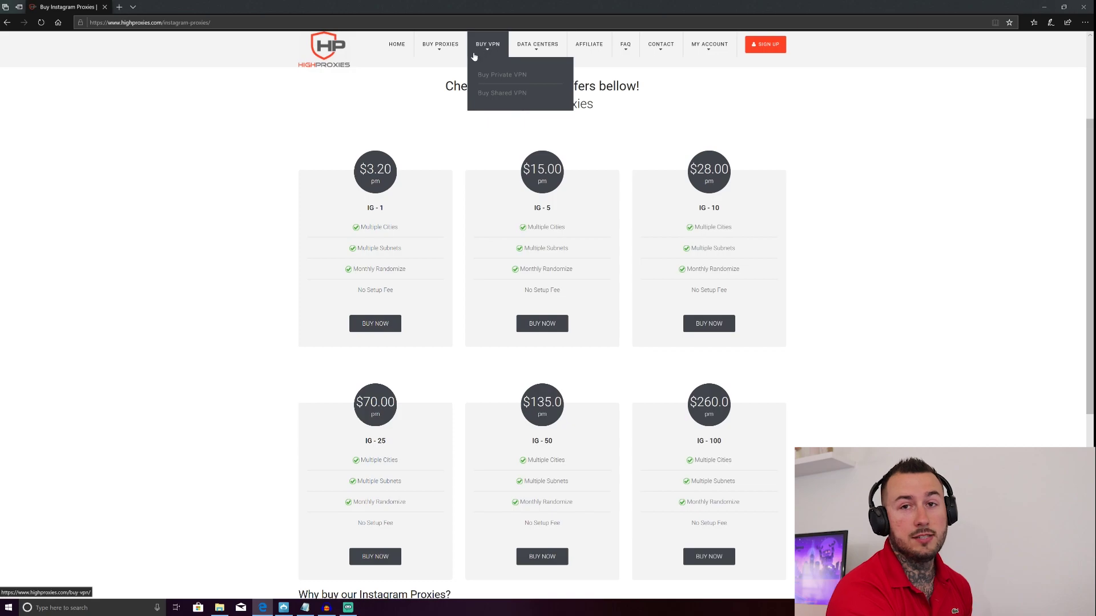
{"action": "mouse_move", "coordinate": [440, 46]}
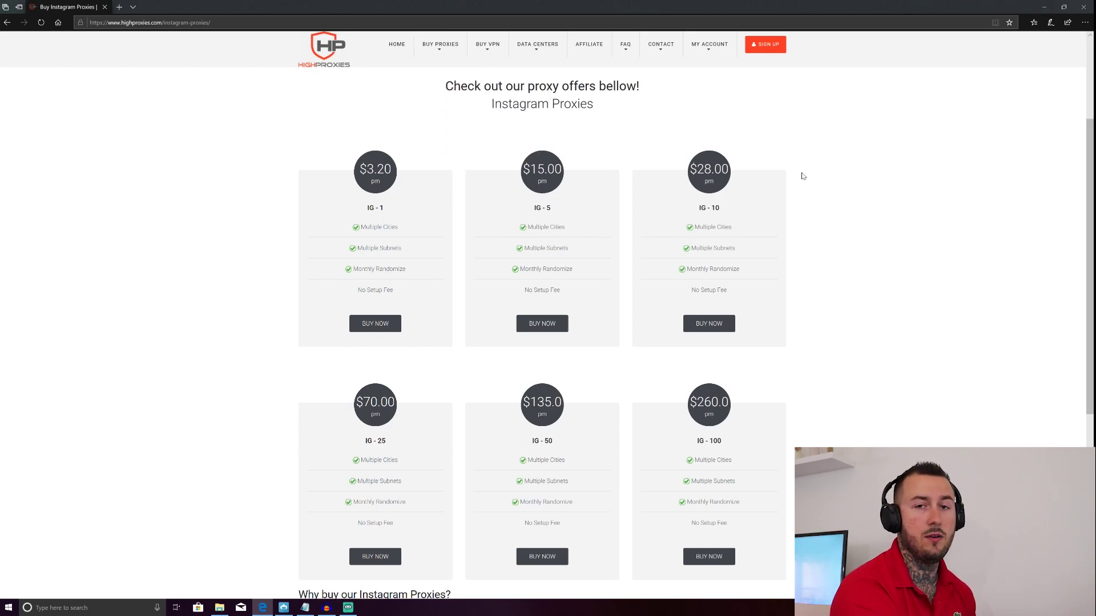
{"action": "scroll", "coordinate": [799, 192], "scroll_direction": "down", "scroll_amount": 3}
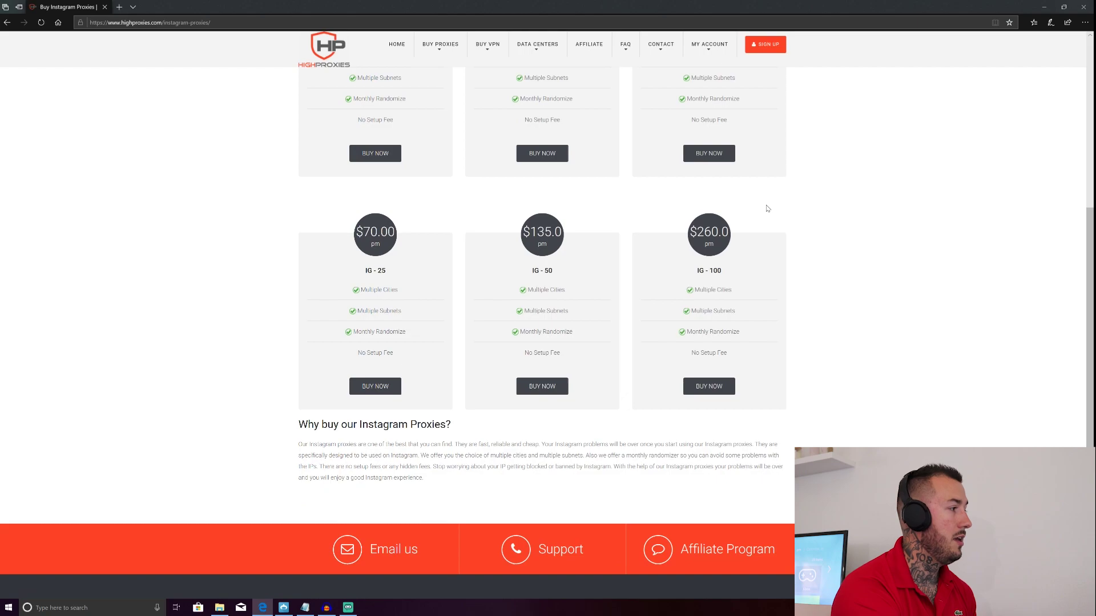
{"action": "scroll", "coordinate": [766, 206], "scroll_direction": "up", "scroll_amount": 3}
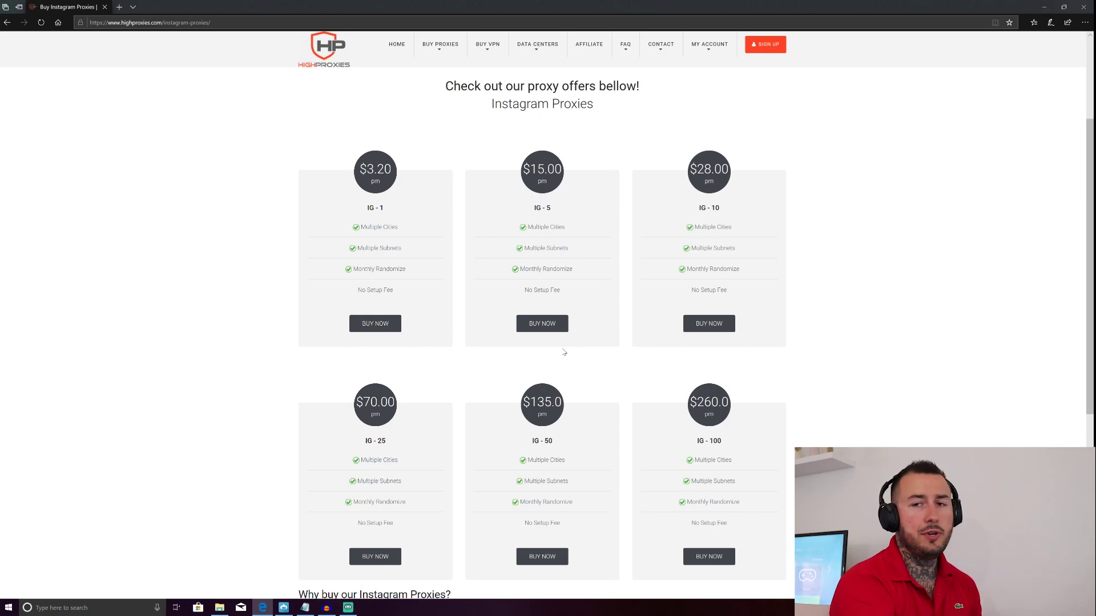
{"action": "left_click", "coordinate": [540, 327]}
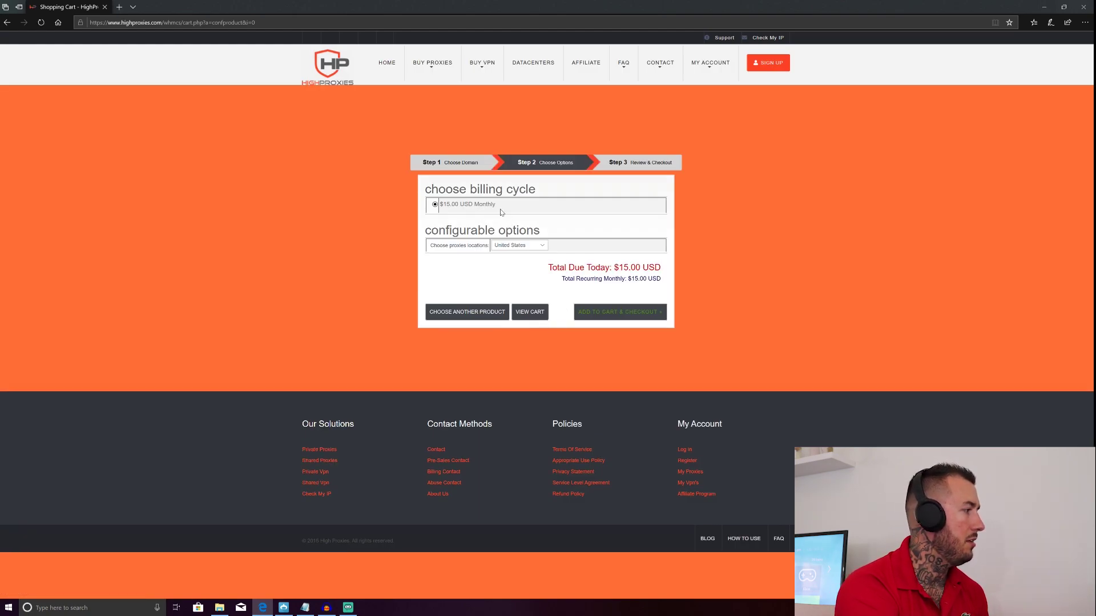
Check the IG-5 proxy location options, then switch to the DATA CENTERS location map page.
{"action": "left_click", "coordinate": [533, 246]}
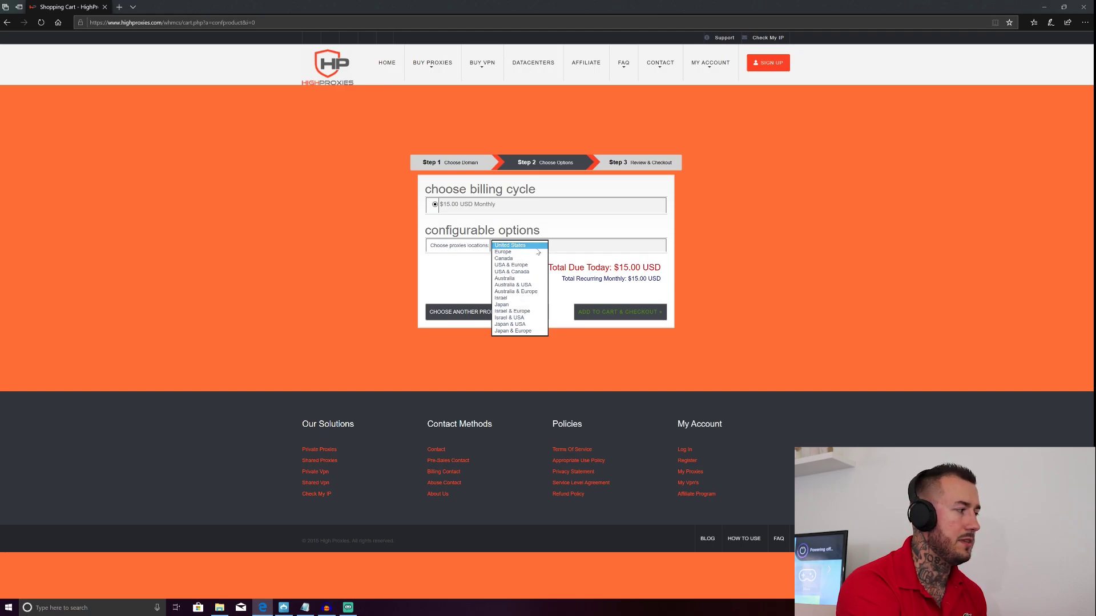
{"action": "left_click", "coordinate": [524, 69]}
{"action": "left_click", "coordinate": [524, 70]}
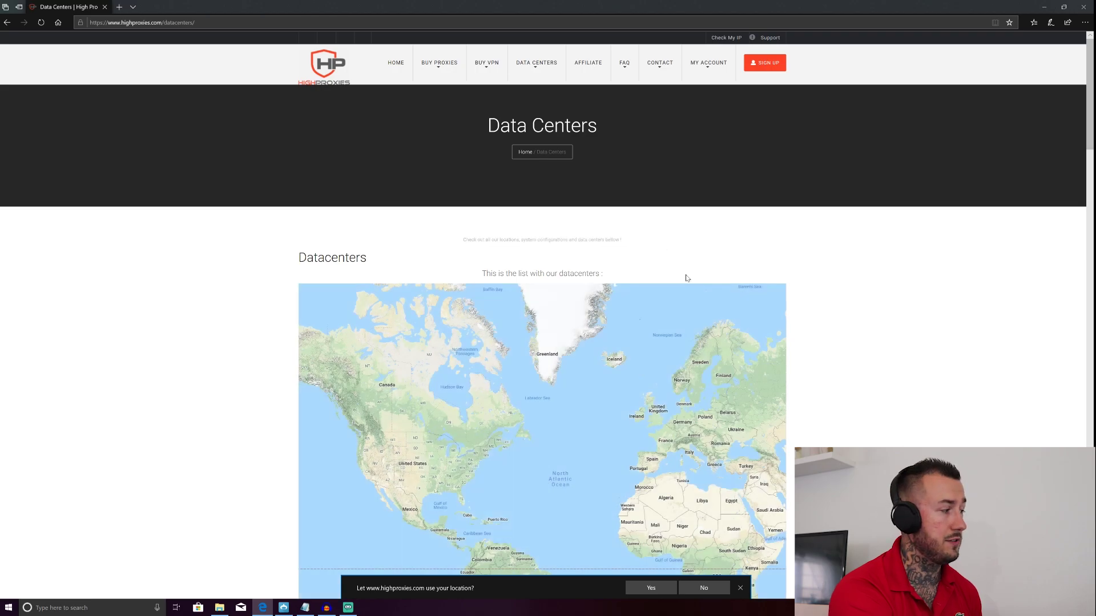
{"action": "scroll", "coordinate": [783, 331], "scroll_direction": "down", "scroll_amount": 2}
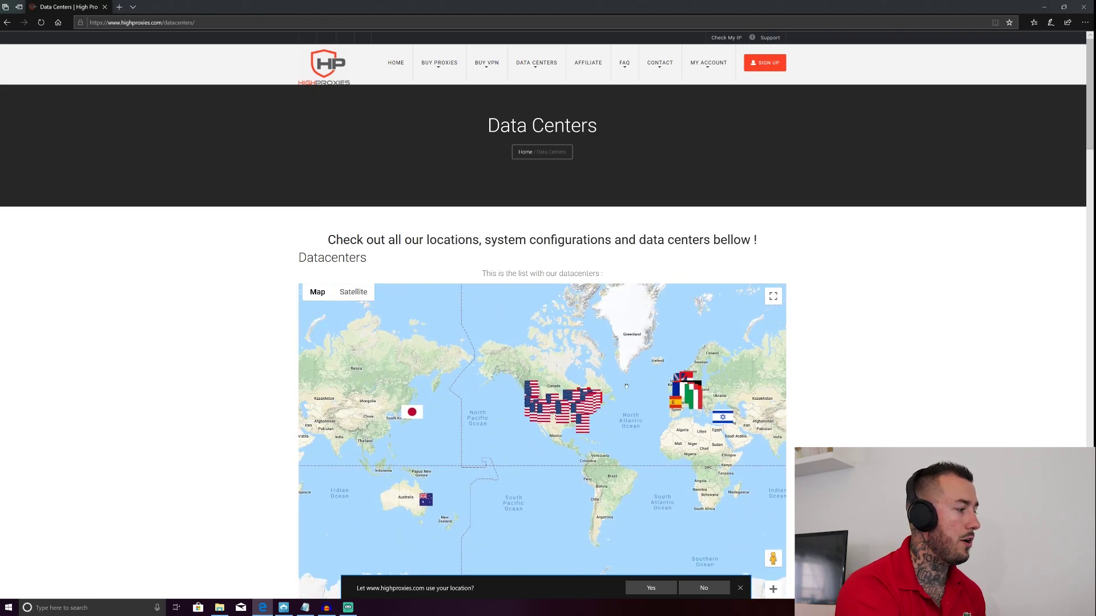
{"action": "scroll", "coordinate": [610, 391], "scroll_direction": "up", "scroll_amount": 2}
{"action": "scroll", "coordinate": [610, 391], "scroll_direction": "up", "scroll_amount": 4}
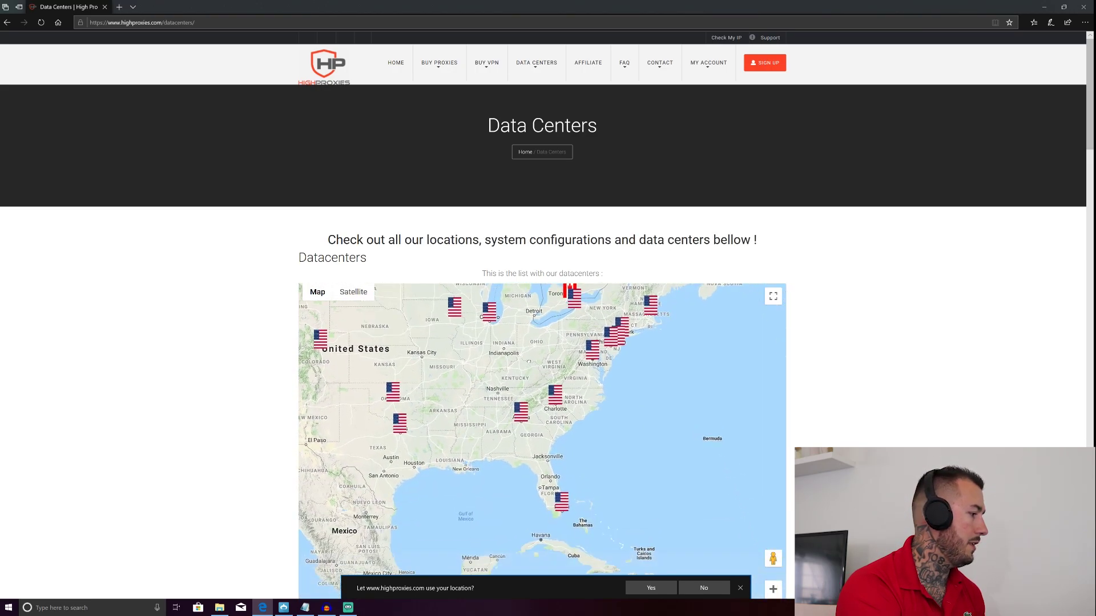
{"action": "scroll", "coordinate": [534, 426], "scroll_direction": "up", "scroll_amount": 4}
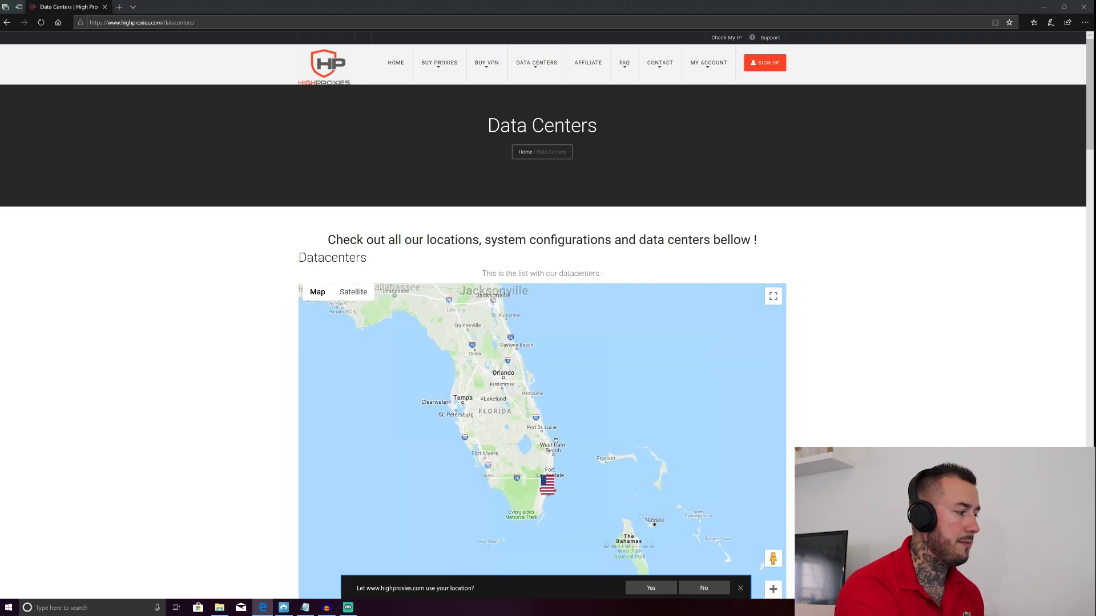
{"action": "left_click_drag", "start_coordinate": [552, 501], "coordinate": [552, 445]}
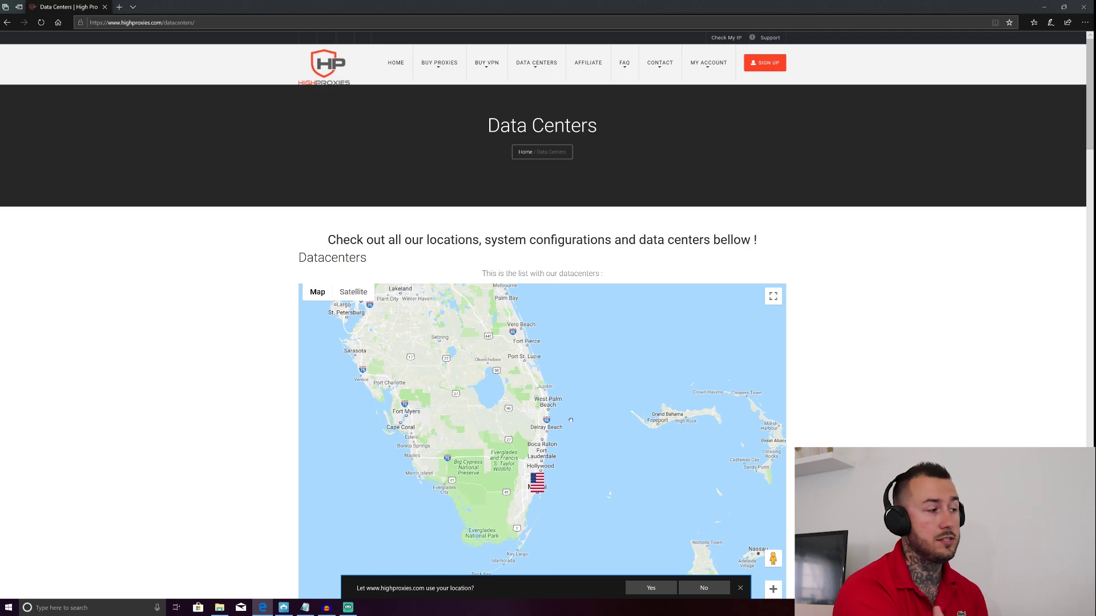
{"action": "scroll", "coordinate": [504, 423], "scroll_direction": "down", "scroll_amount": 3}
{"action": "left_click_drag", "start_coordinate": [319, 400], "coordinate": [713, 434]}
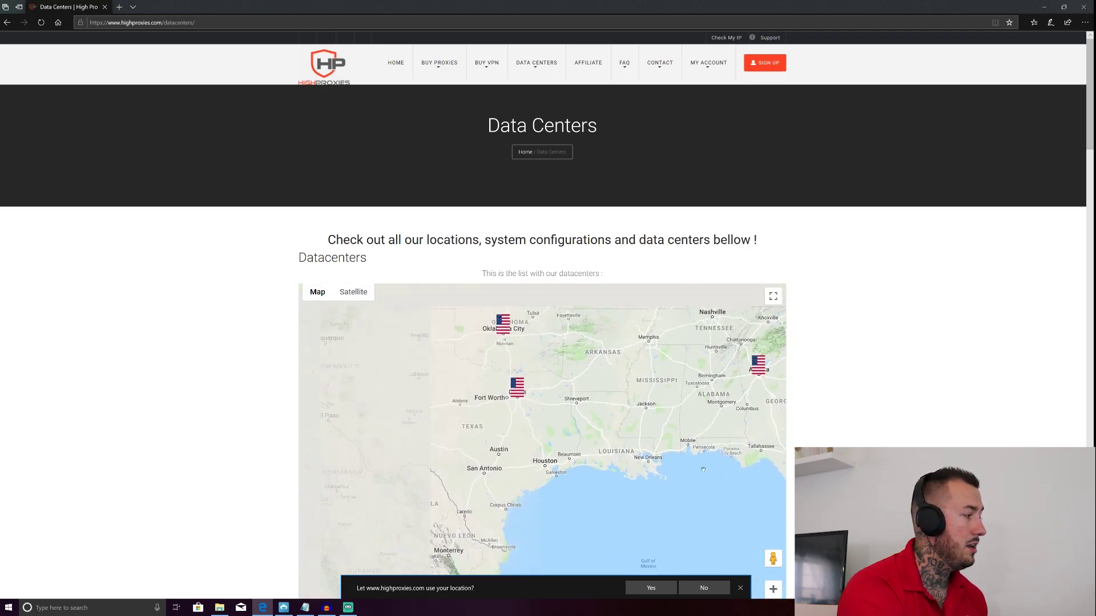
{"action": "left_click_drag", "start_coordinate": [342, 366], "coordinate": [706, 427]}
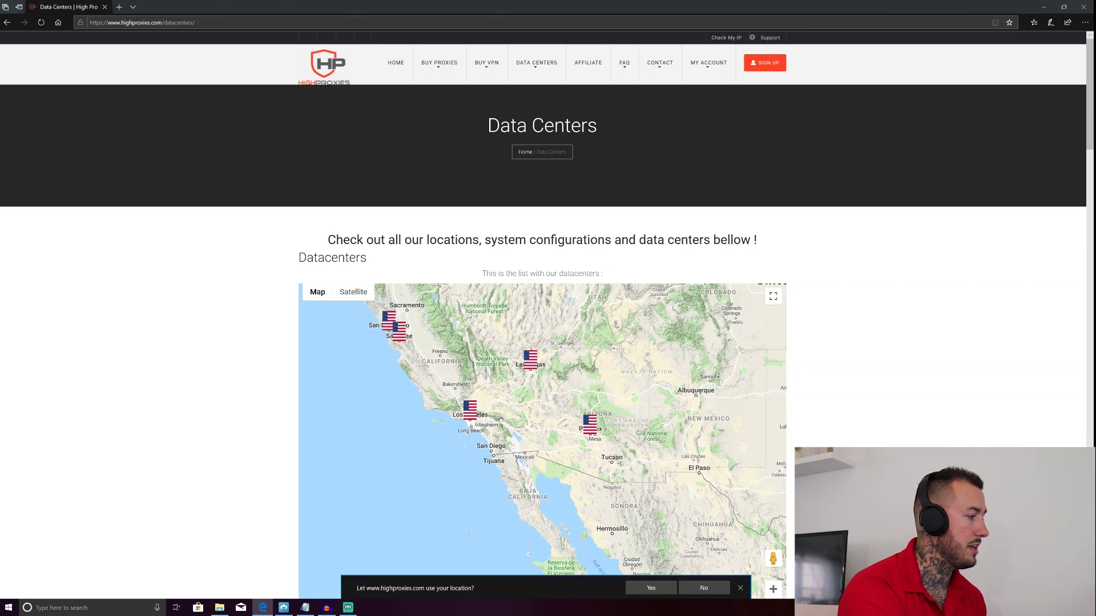
{"action": "scroll", "coordinate": [486, 416], "scroll_direction": "up", "scroll_amount": 2}
{"action": "left_click_drag", "start_coordinate": [419, 371], "coordinate": [493, 388]}
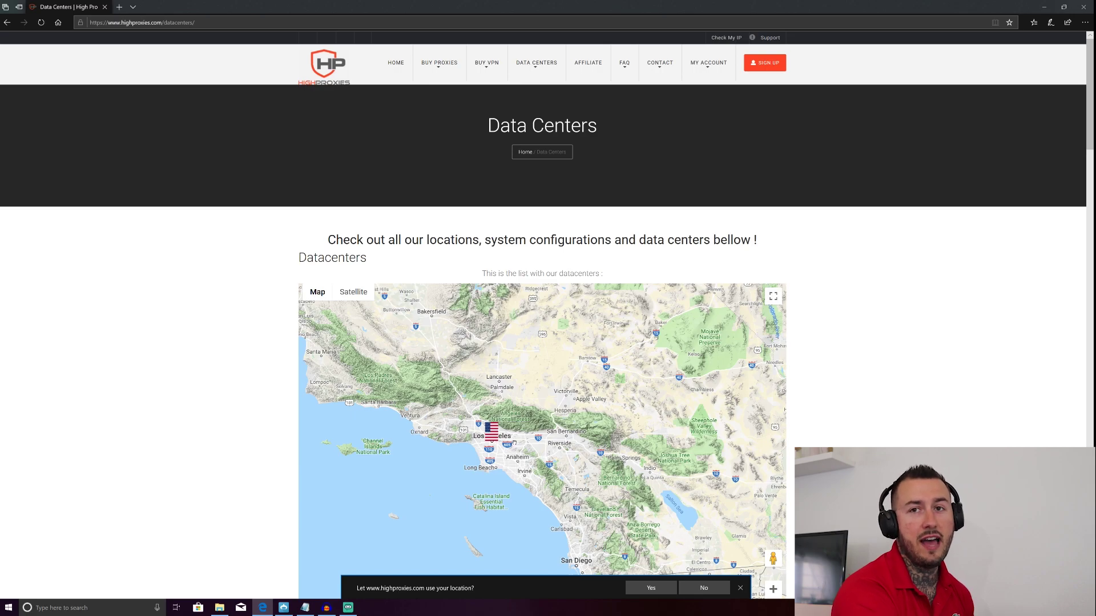
{"action": "scroll", "coordinate": [506, 436], "scroll_direction": "down", "scroll_amount": 2}
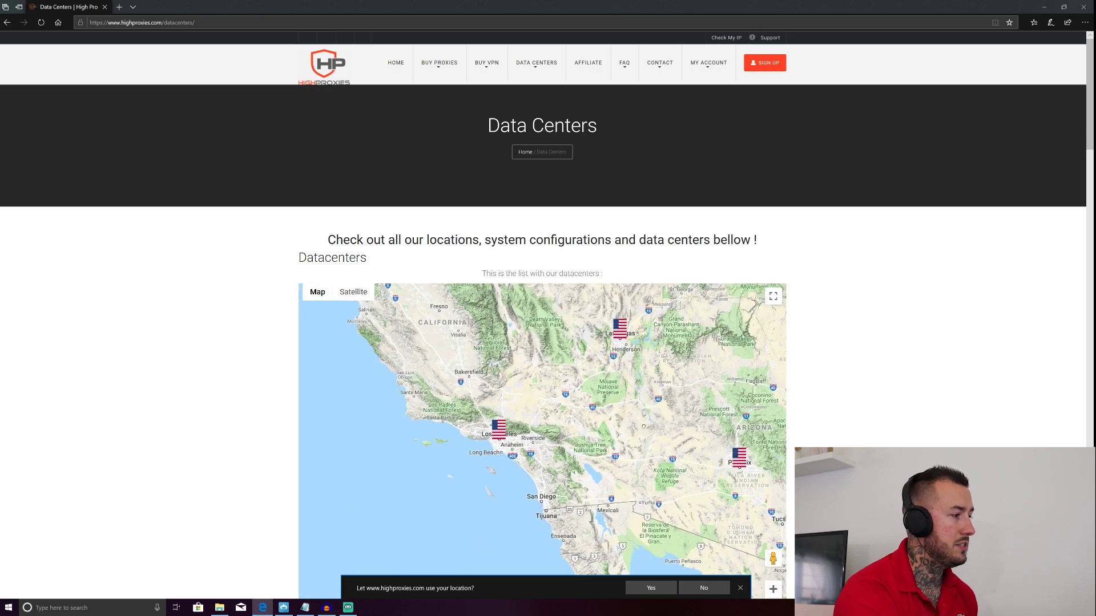
{"action": "left_click_drag", "start_coordinate": [346, 292], "coordinate": [415, 374]}
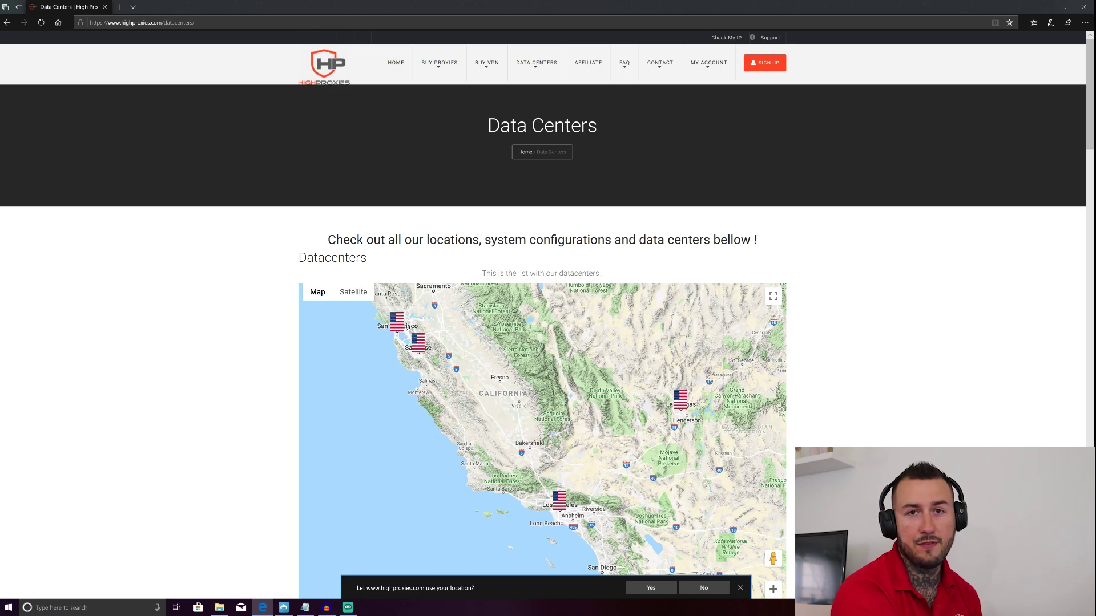
{"action": "left_click_drag", "start_coordinate": [571, 411], "coordinate": [505, 358]}
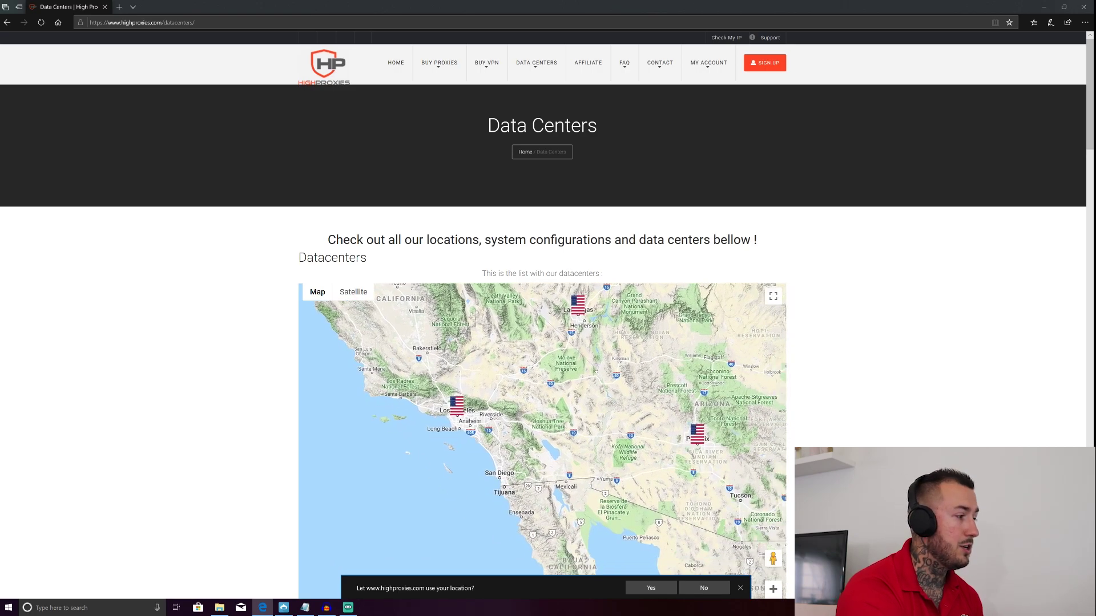
{"action": "left_click_drag", "start_coordinate": [729, 410], "coordinate": [540, 470]}
{"action": "scroll", "coordinate": [669, 427], "scroll_direction": "down", "scroll_amount": 2}
{"action": "scroll", "coordinate": [668, 427], "scroll_direction": "down", "scroll_amount": 2}
{"action": "scroll", "coordinate": [626, 428], "scroll_direction": "up", "scroll_amount": 2}
{"action": "left_click_drag", "start_coordinate": [638, 411], "coordinate": [571, 465]}
{"action": "scroll", "coordinate": [589, 311], "scroll_direction": "down", "scroll_amount": 1}
{"action": "scroll", "coordinate": [548, 342], "scroll_direction": "up", "scroll_amount": 2}
{"action": "left_click_drag", "start_coordinate": [536, 410], "coordinate": [586, 423]}
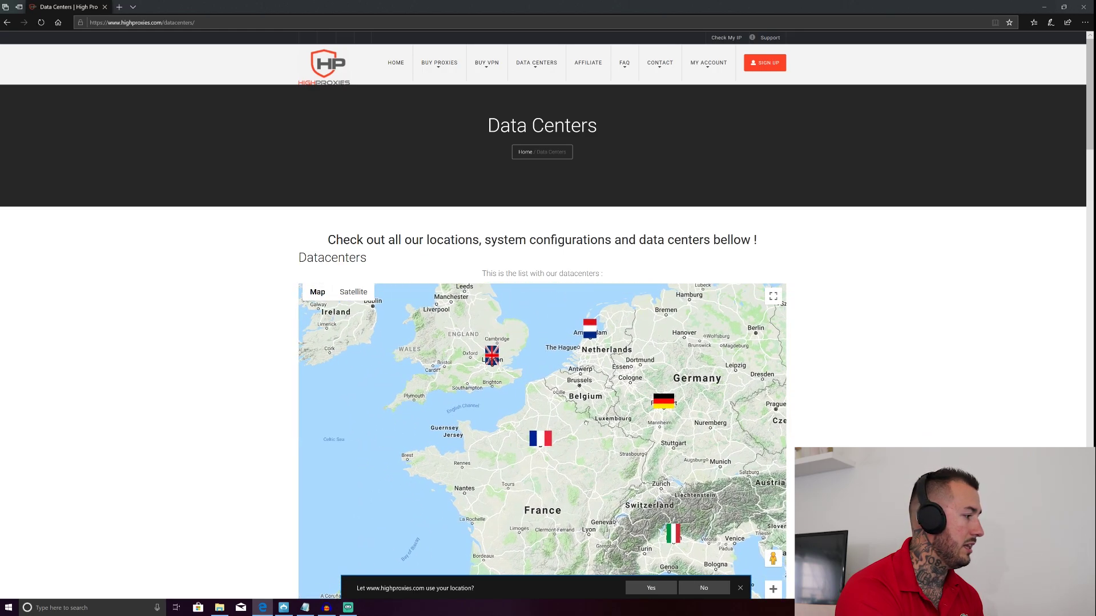
{"action": "scroll", "coordinate": [627, 415], "scroll_direction": "down", "scroll_amount": 1}
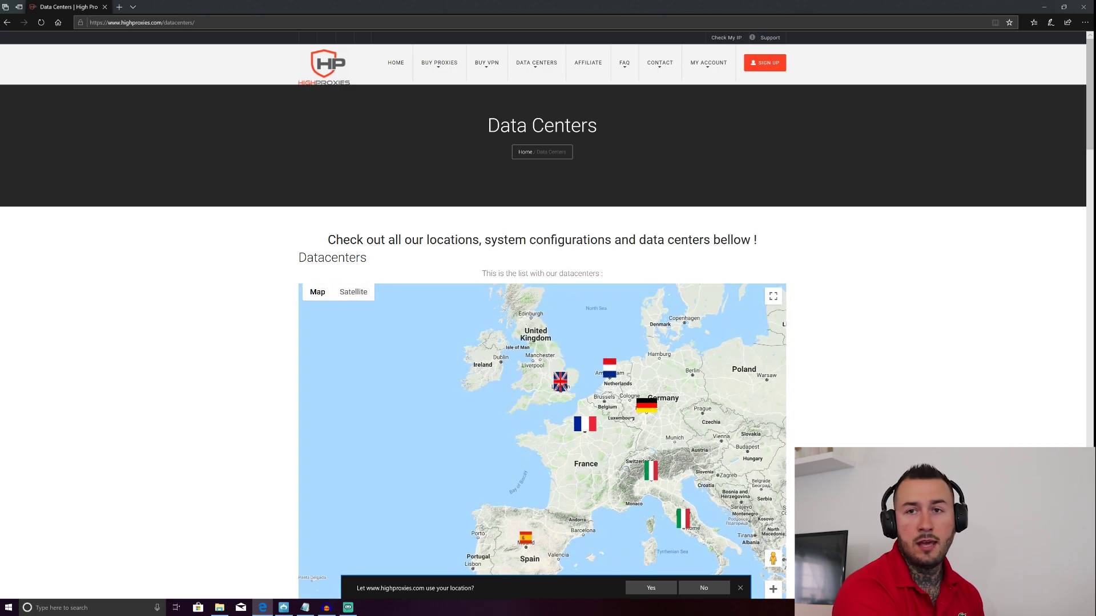
{"action": "scroll", "coordinate": [636, 414], "scroll_direction": "down", "scroll_amount": 3}
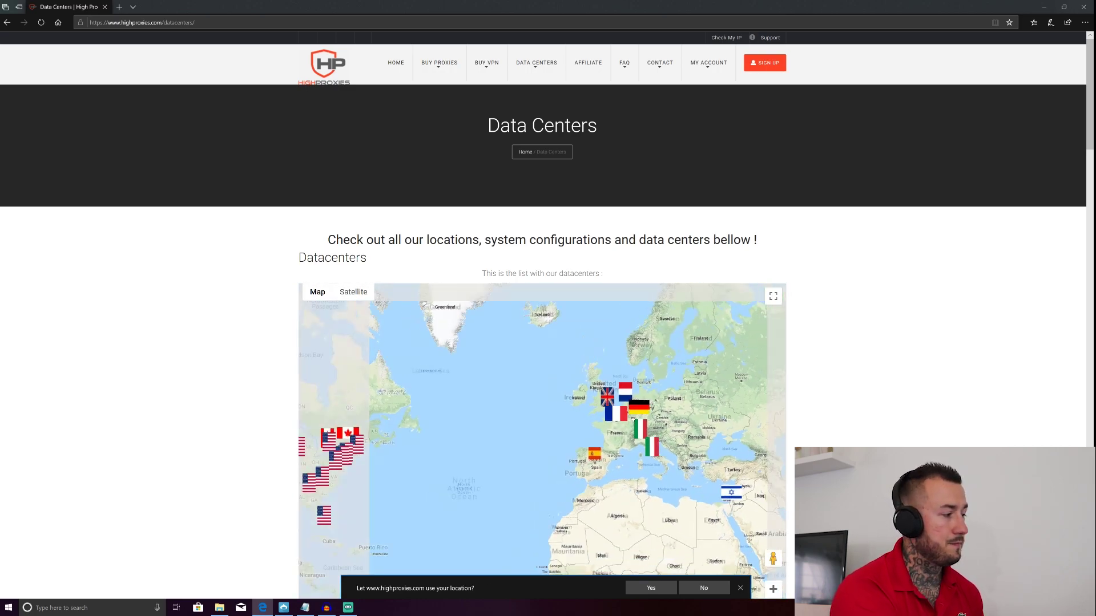
{"action": "left_click_drag", "start_coordinate": [547, 409], "coordinate": [558, 383]}
{"action": "mouse_move", "coordinate": [440, 65]}
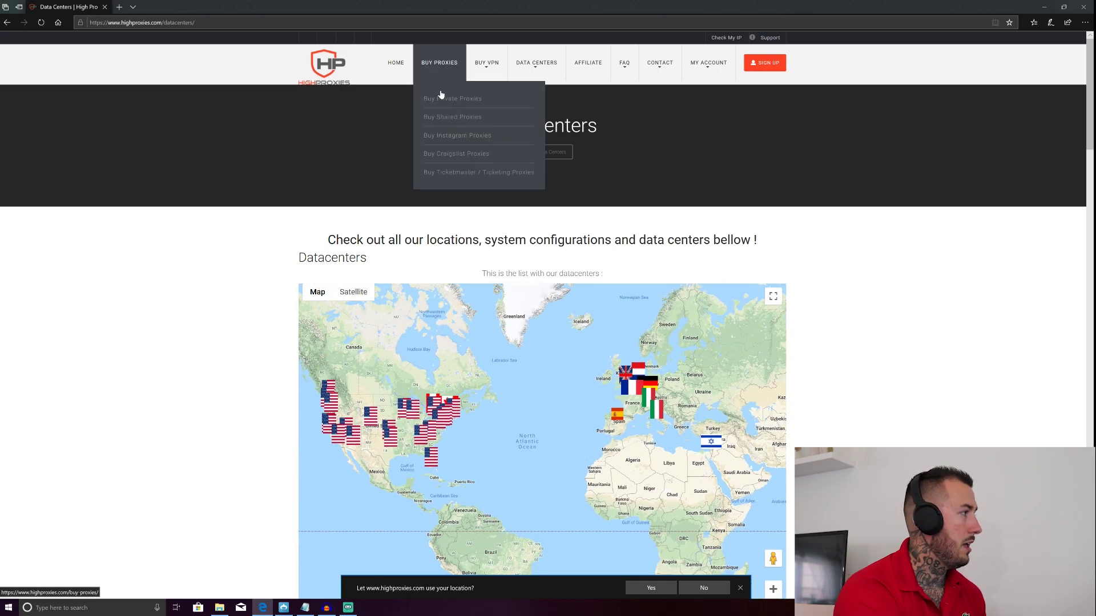
Order the IG-5 five-Instagram-proxy package with a note requesting proxies located in London, UK.
{"action": "left_click", "coordinate": [441, 138]}
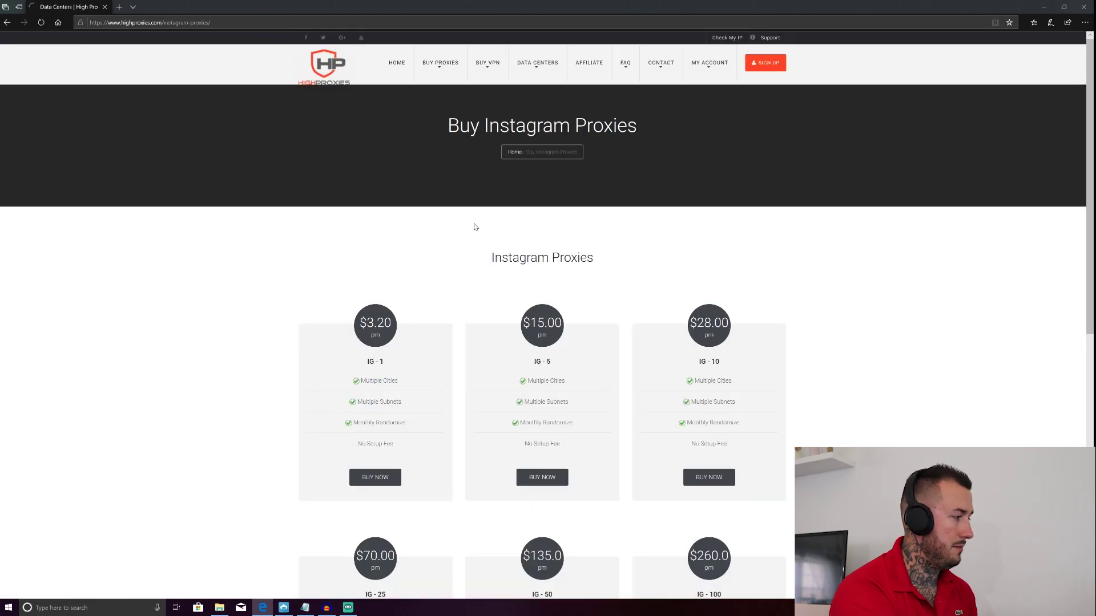
{"action": "left_click", "coordinate": [542, 477]}
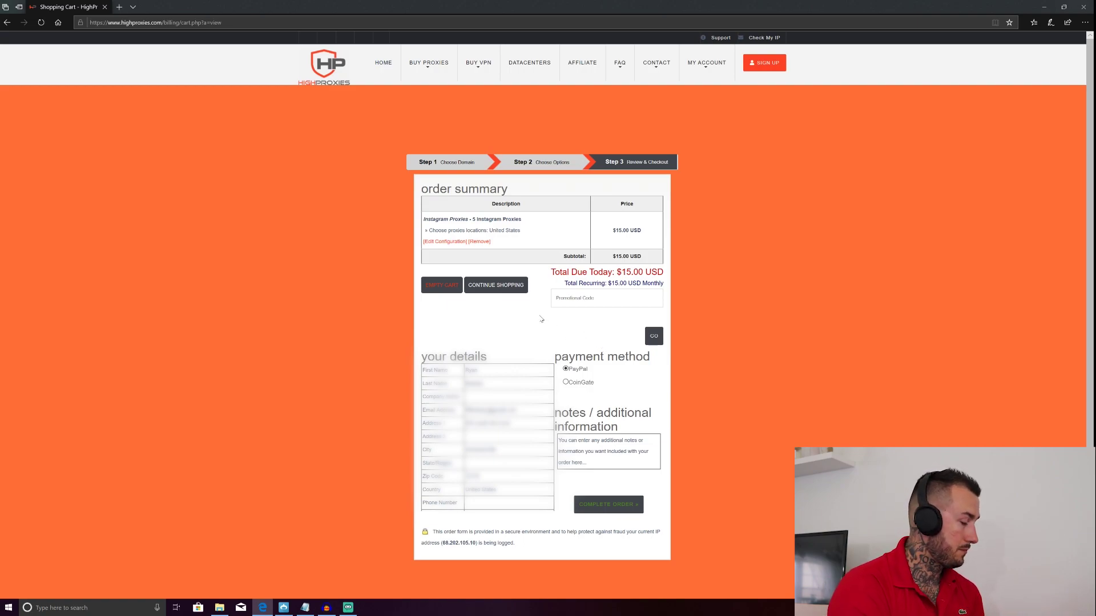
{"action": "left_click", "coordinate": [605, 454]}
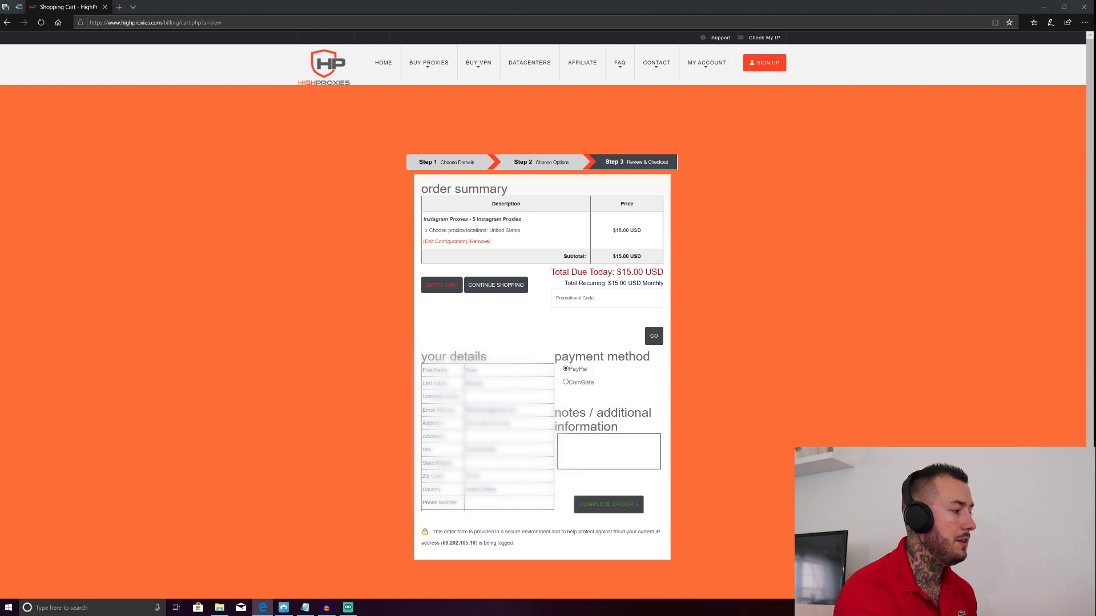
{"action": "type", "text": "can I please hav"}
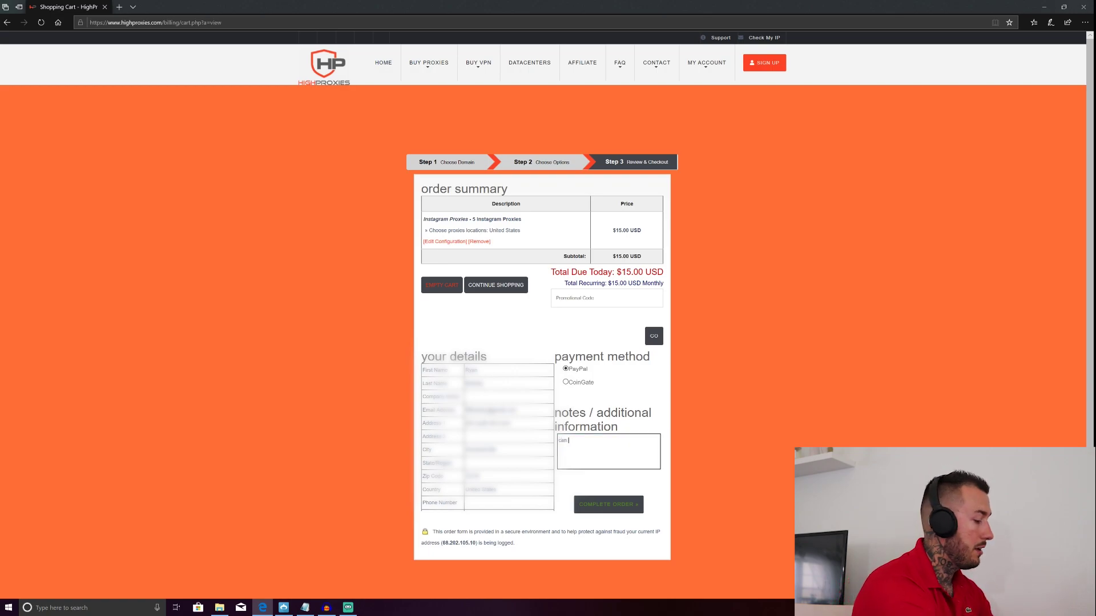
{"action": "type", "text": "e prox"}
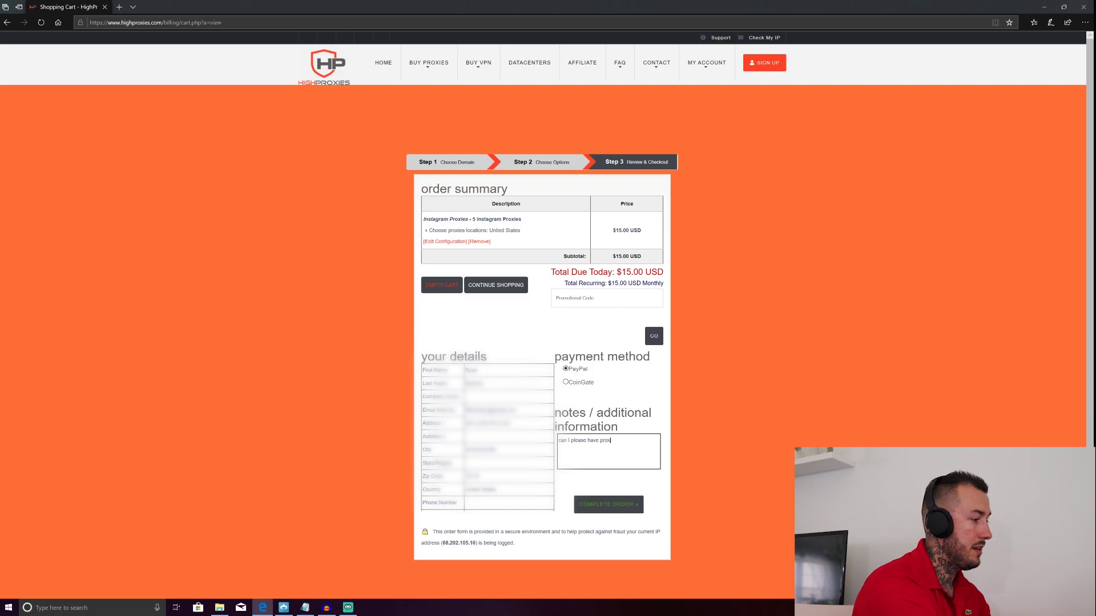
{"action": "type", "text": "ys located in "}
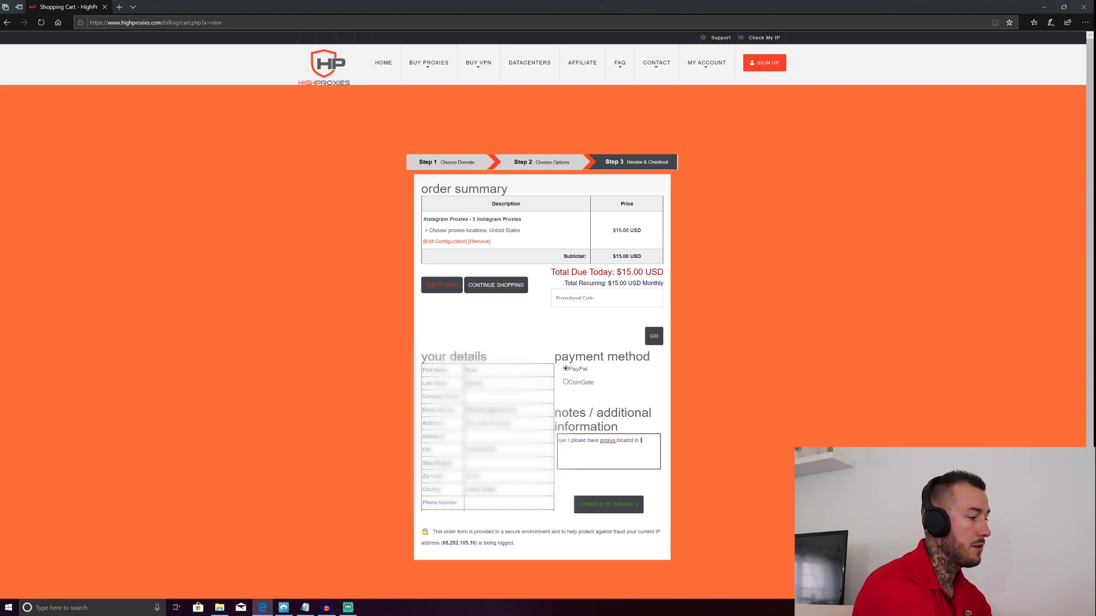
{"action": "type", "text": "London uk"}
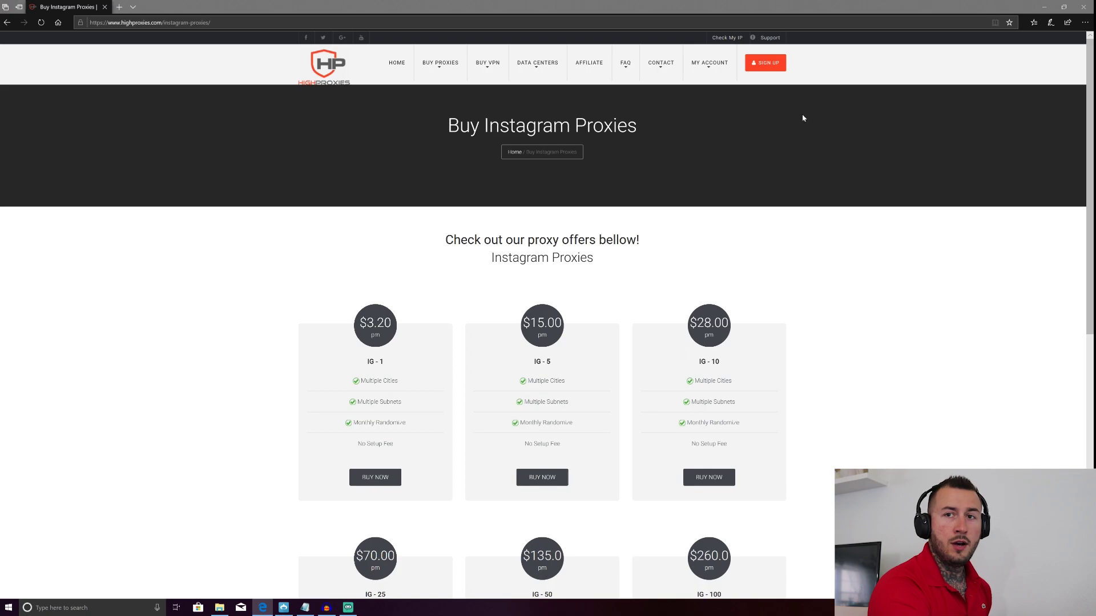
Open the SIGN UP registration form and begin entering the account holder's first name.
{"action": "left_click", "coordinate": [765, 63]}
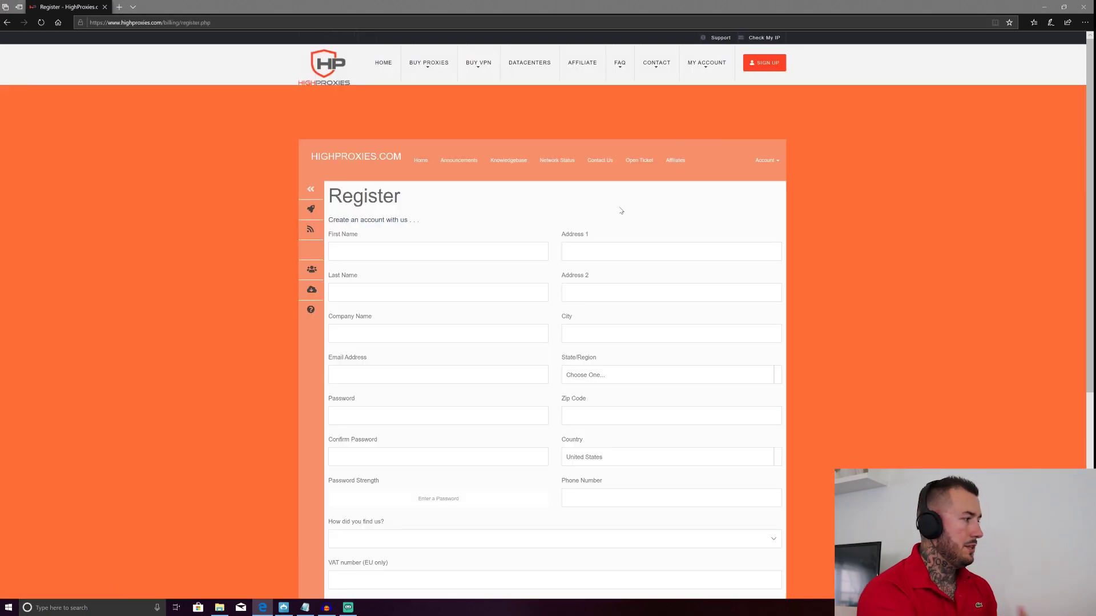
{"action": "left_click", "coordinate": [399, 251]}
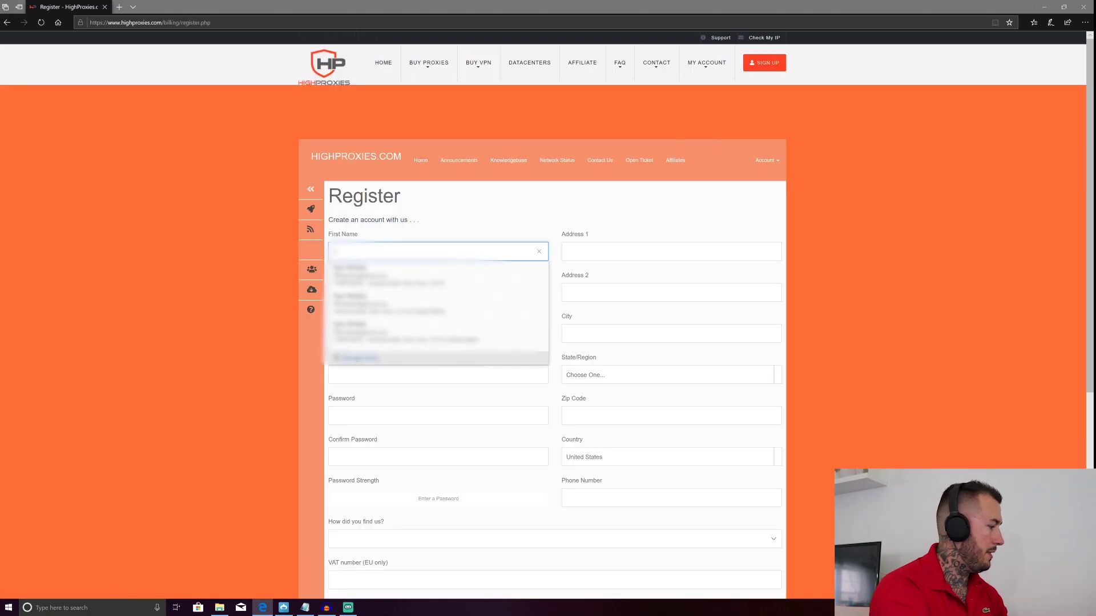
{"action": "type", "text": "r"}
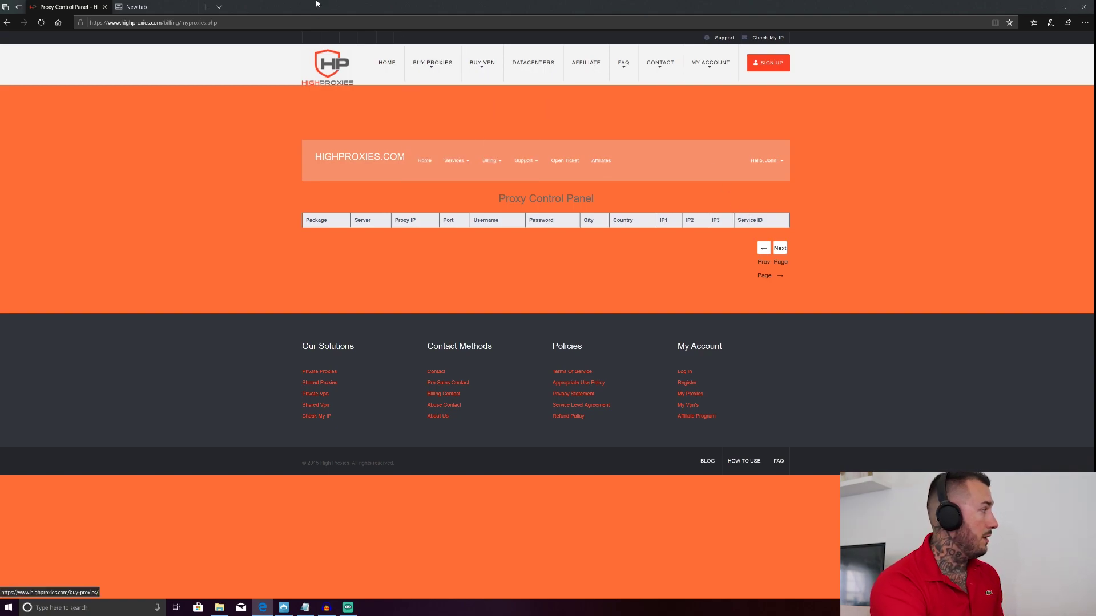
Search 'what is my ip' on Bing in a new tab, then return to the Proxy Control Panel tab.
{"action": "left_click", "coordinate": [150, 9]}
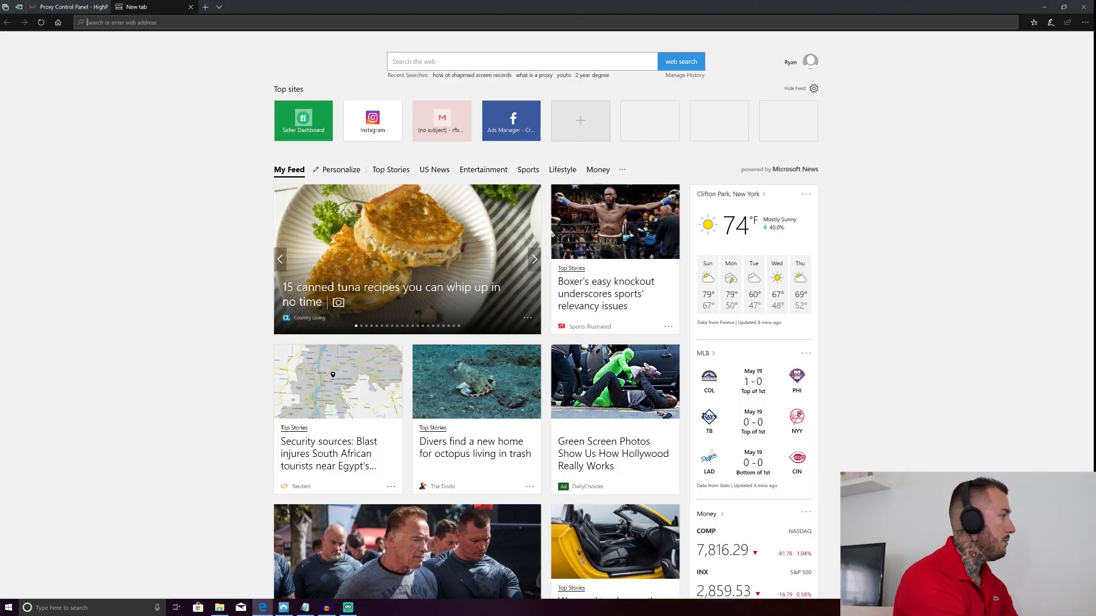
{"action": "type", "text": "what is my "}
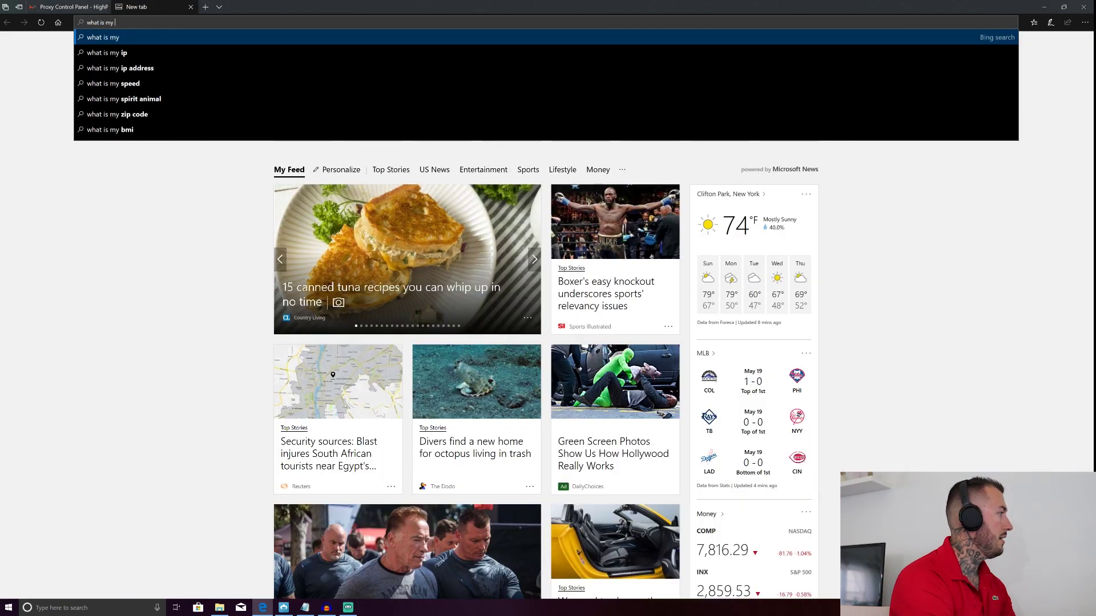
{"action": "type", "text": "ip"}
{"action": "key", "text": "Return"}
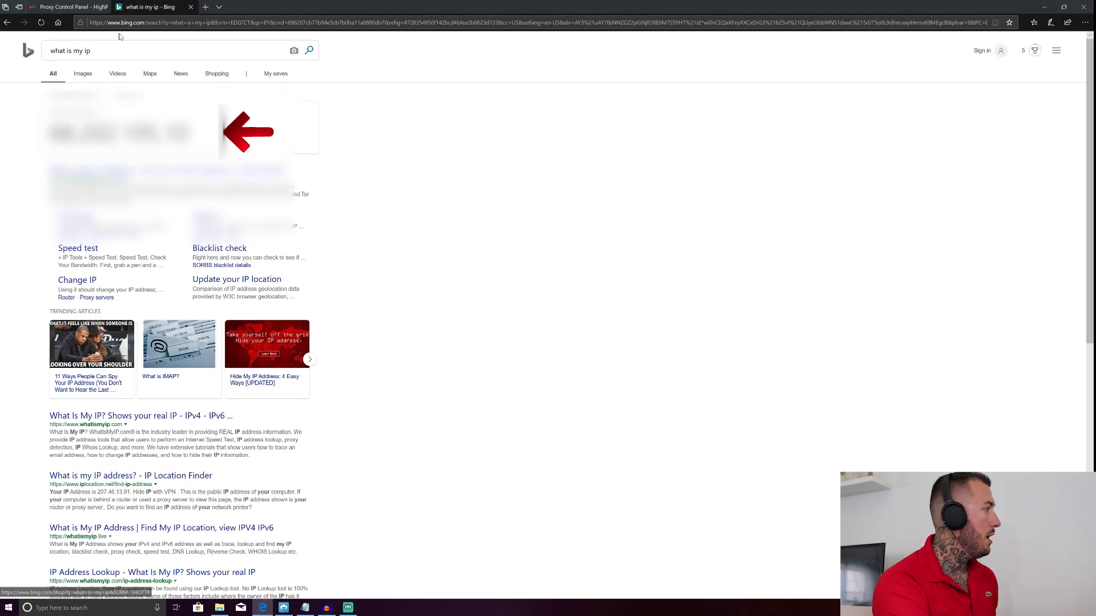
{"action": "left_click", "coordinate": [69, 7]}
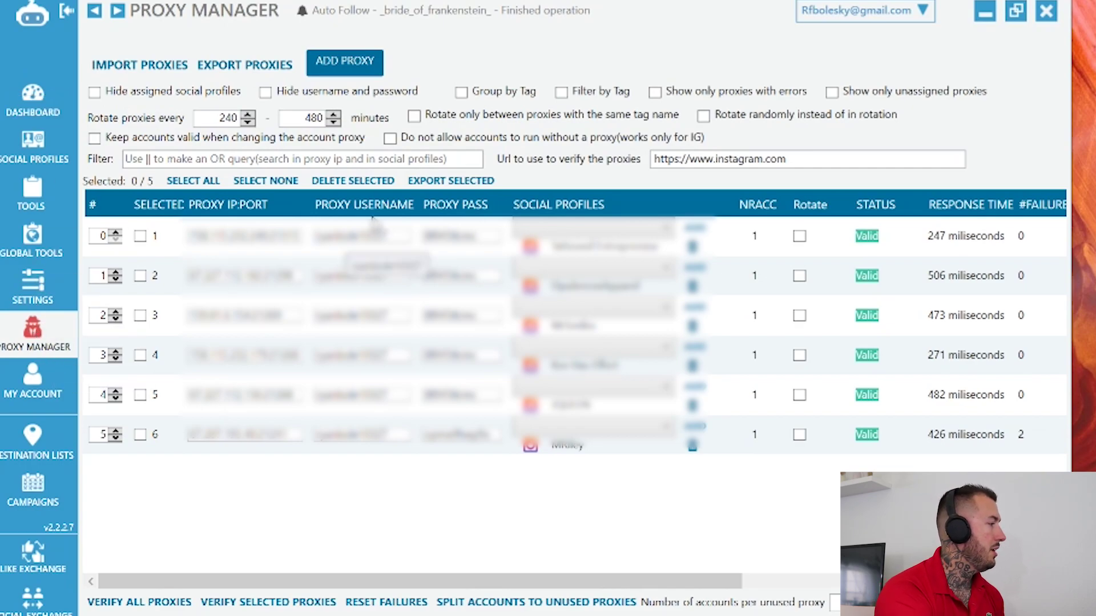
Add a new proxy row 7 and paste 67.207.193.220:21305 into its IP:PORT field.
{"action": "left_click", "coordinate": [344, 64]}
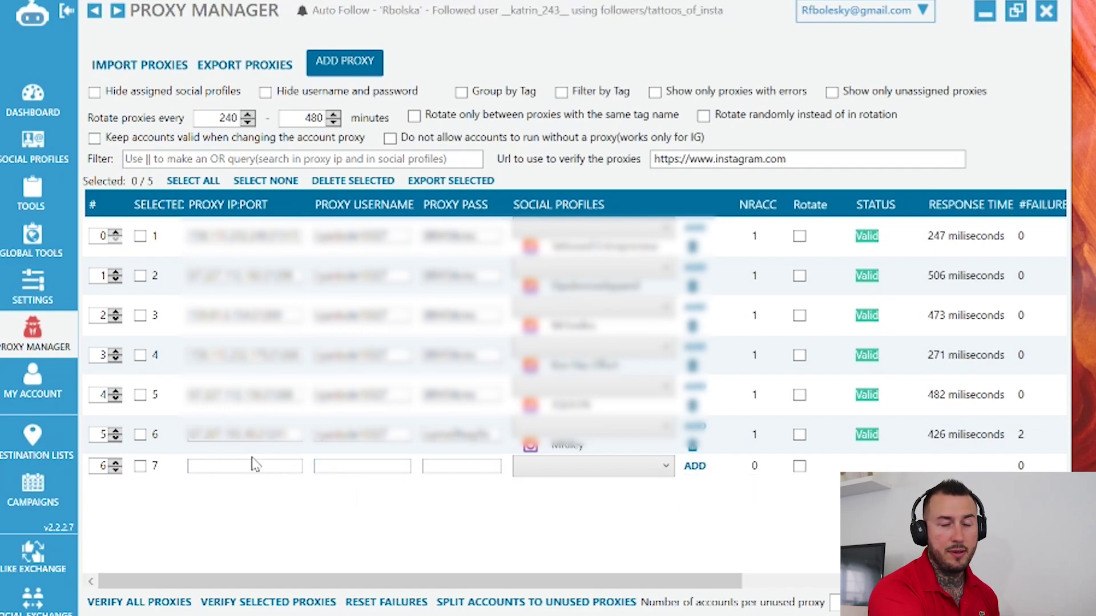
{"action": "left_click", "coordinate": [231, 467]}
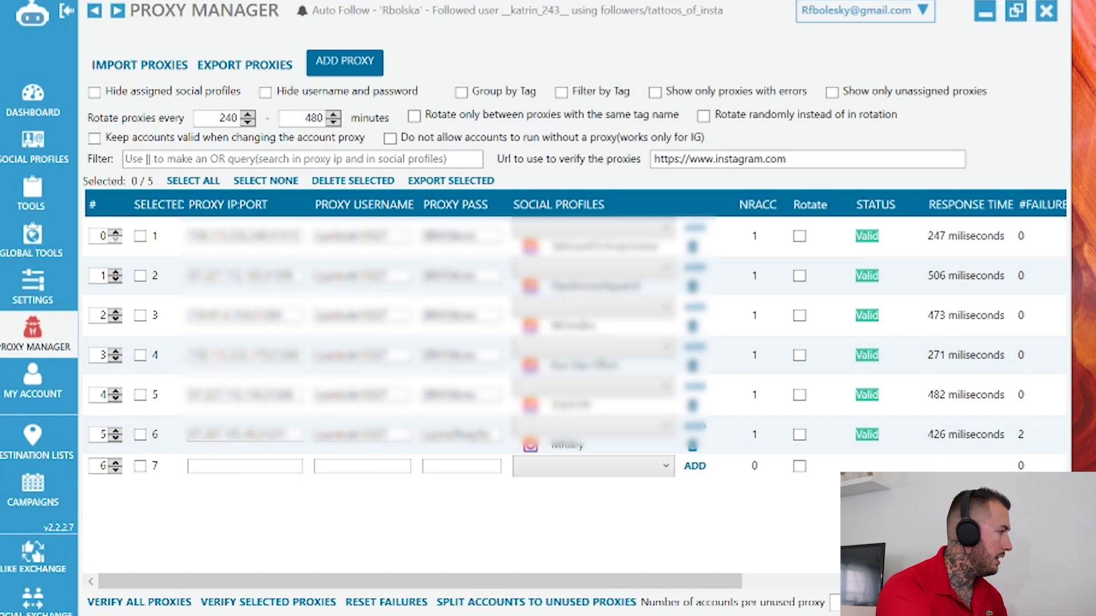
{"action": "left_click", "coordinate": [206, 465]}
{"action": "type", "text": "67.207.193.220:21305"}
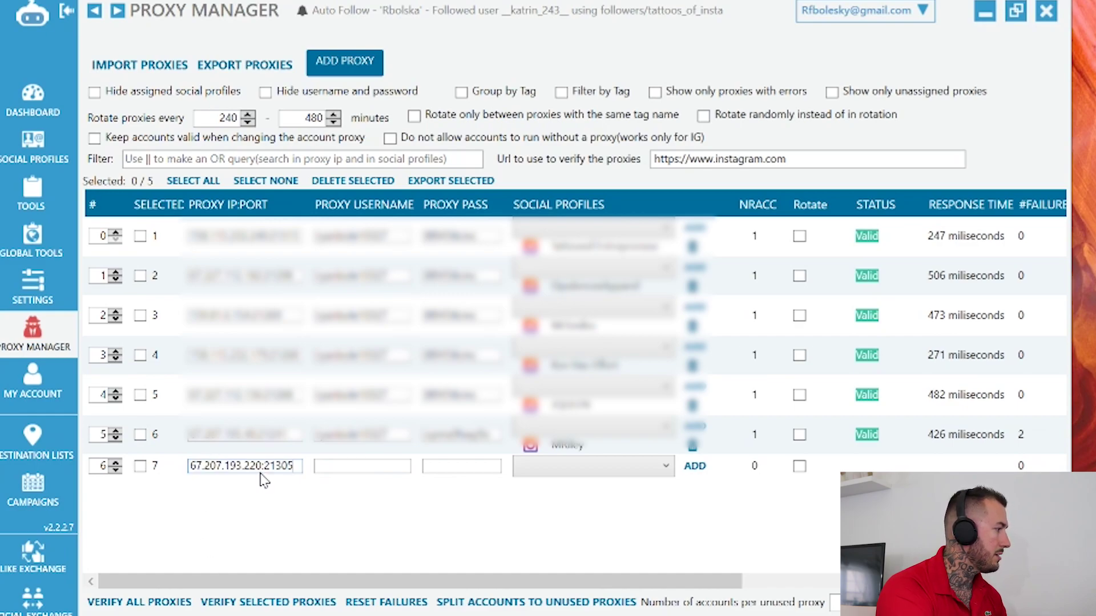
{"action": "left_click_drag", "start_coordinate": [296, 473], "coordinate": [264, 469]}
{"action": "left_click", "coordinate": [386, 519]}
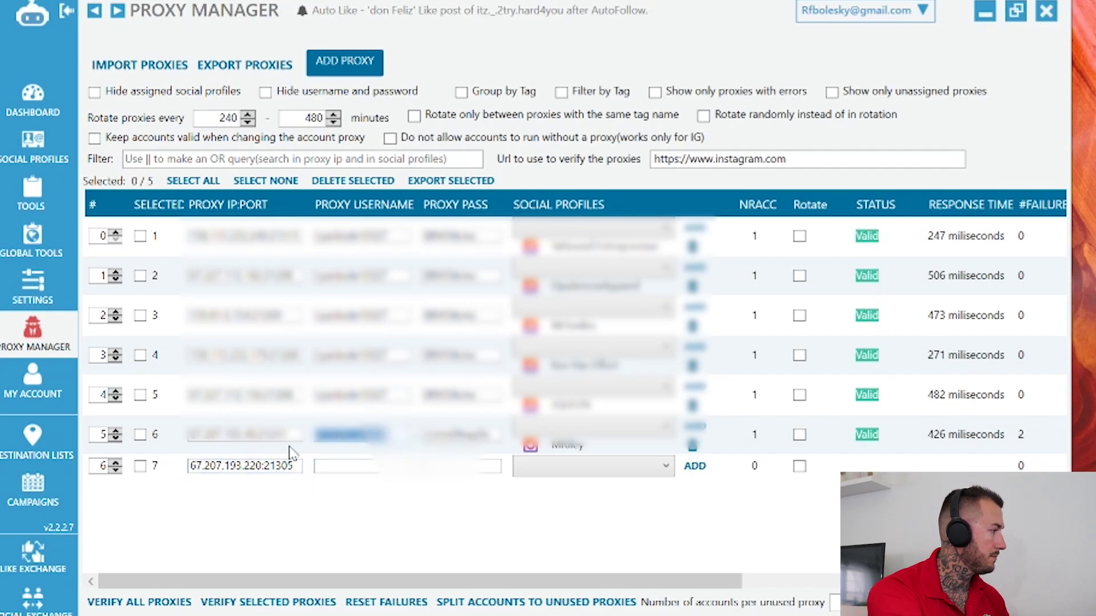
Paste the proxy username and password into row 7, leaving social profiles unassigned.
{"action": "key", "text": "ctrl+v"}
{"action": "left_click", "coordinate": [438, 473]}
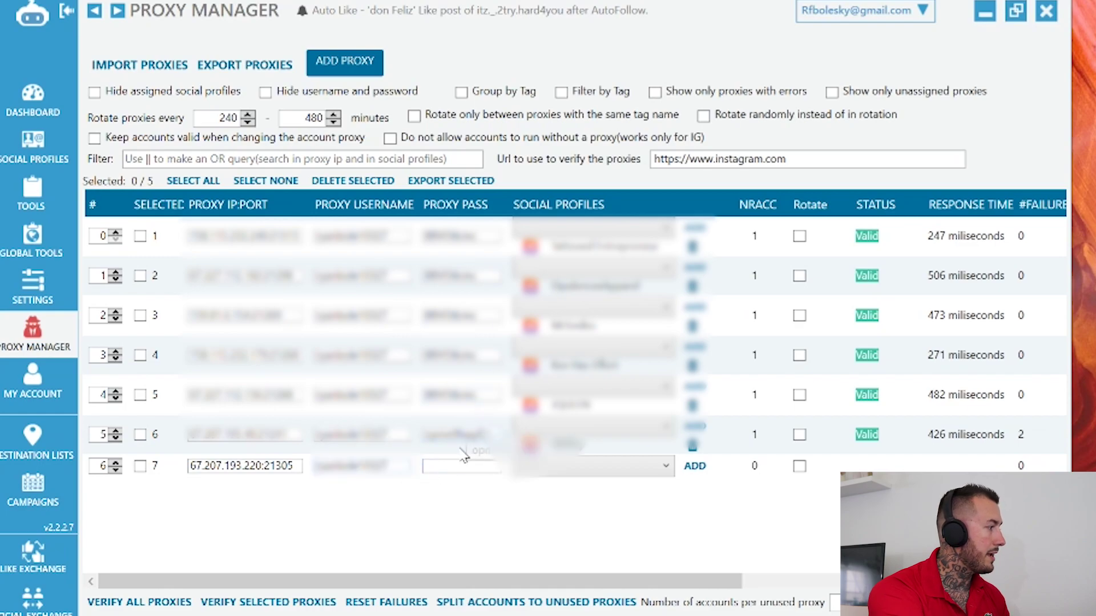
{"action": "double_click", "coordinate": [457, 435]}
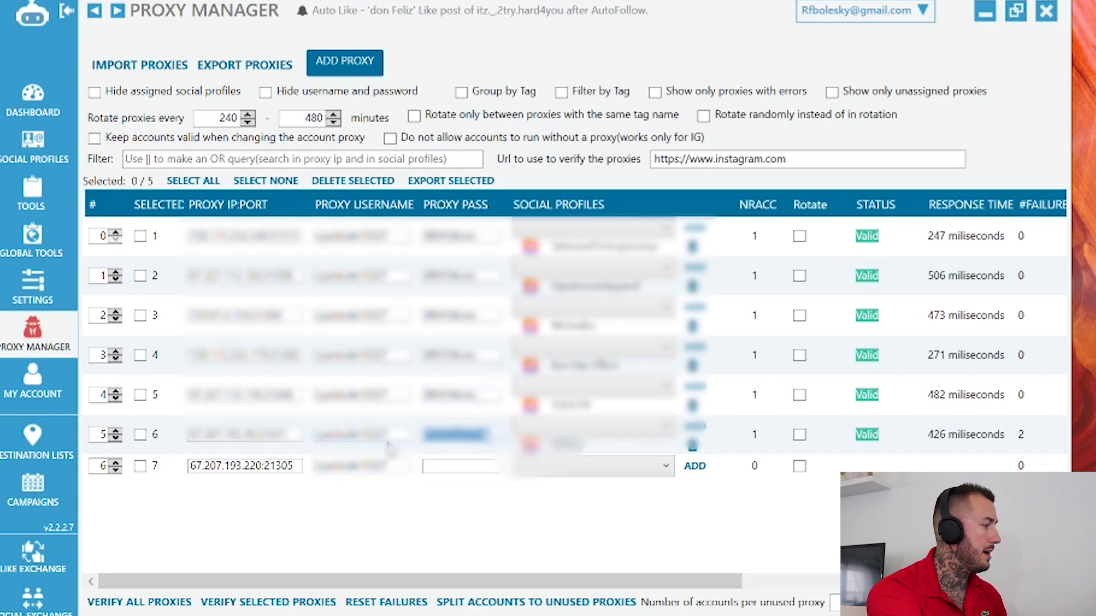
{"action": "left_click", "coordinate": [434, 476]}
{"action": "key", "text": "ctrl+v"}
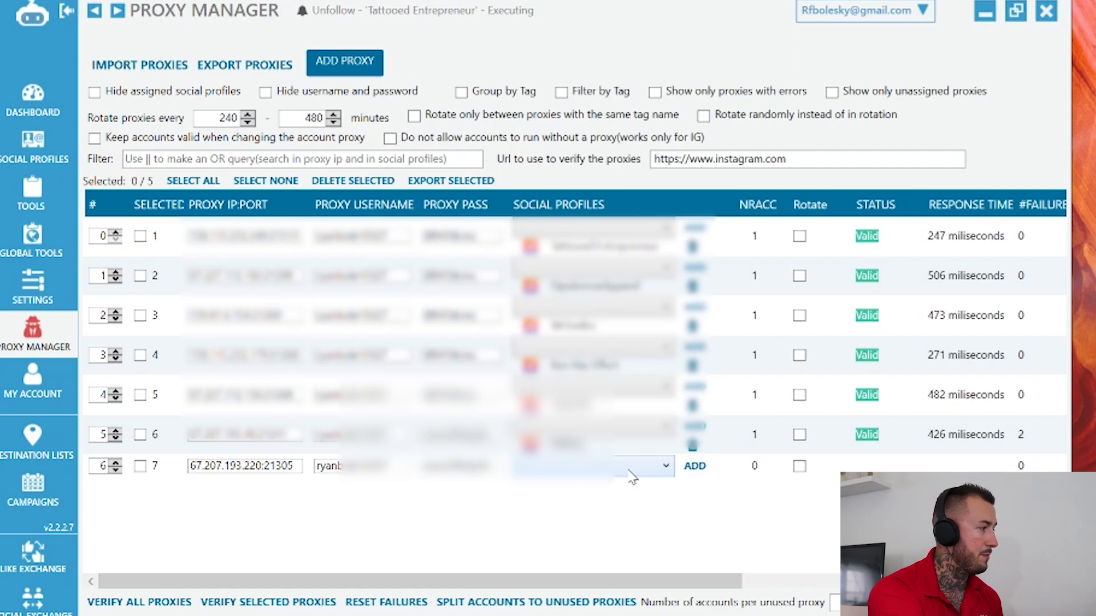
{"action": "left_click", "coordinate": [631, 472]}
{"action": "left_click", "coordinate": [736, 543]}
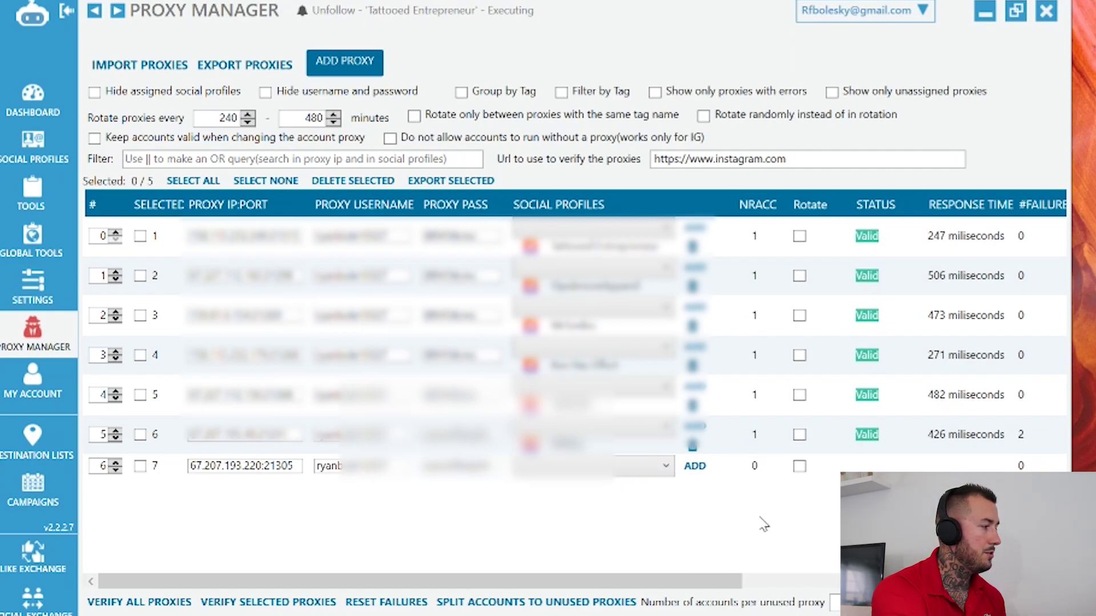
{"action": "scroll", "coordinate": [652, 588], "scroll_direction": "right", "scroll_amount": 6}
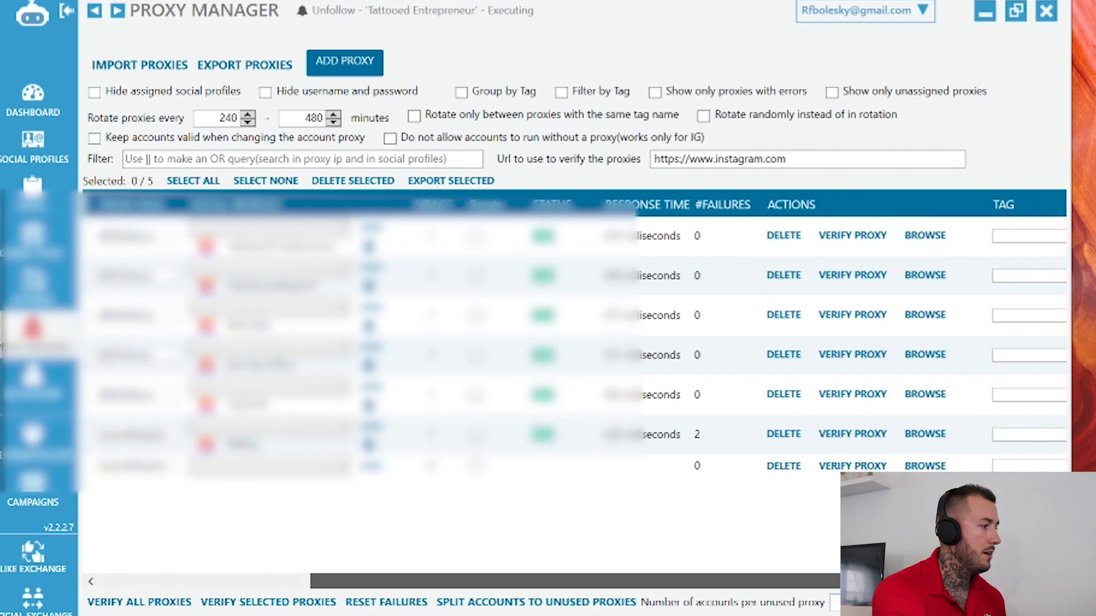
Verify row 7's proxy 67.207.193.220:21305, confirming Valid status with 365 ms response time.
{"action": "left_click", "coordinate": [828, 466]}
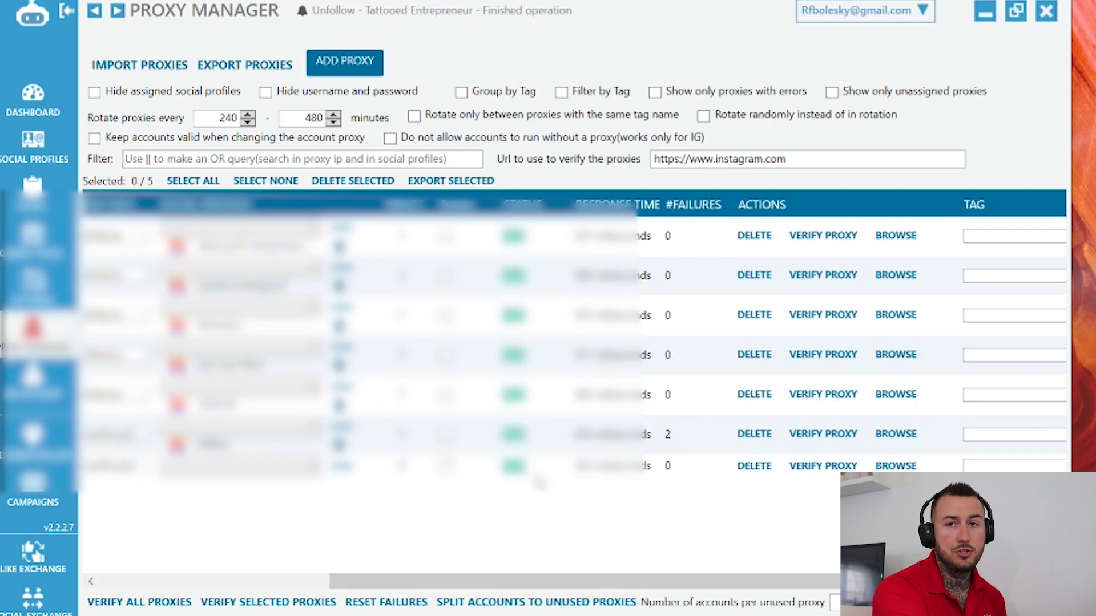